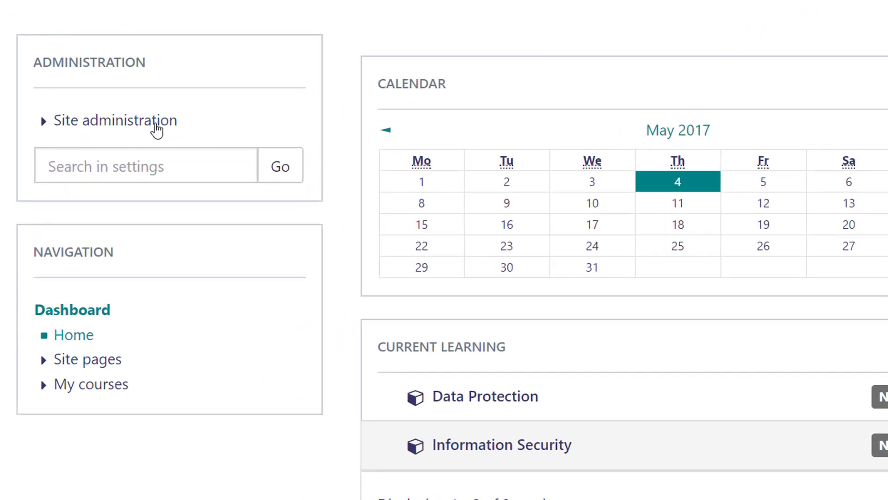
Go to Site administration > Users > Accounts and open the Add a new user form.
{"action": "left_click", "coordinate": [151, 123]}
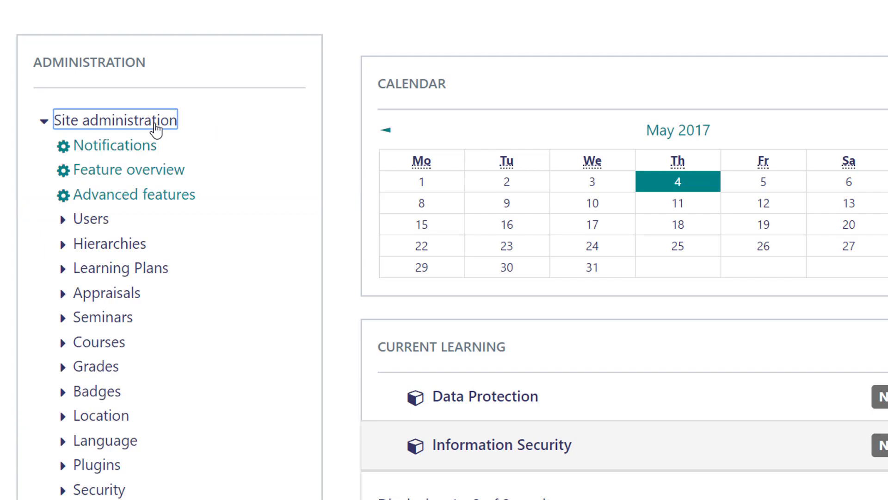
{"action": "left_click", "coordinate": [100, 222]}
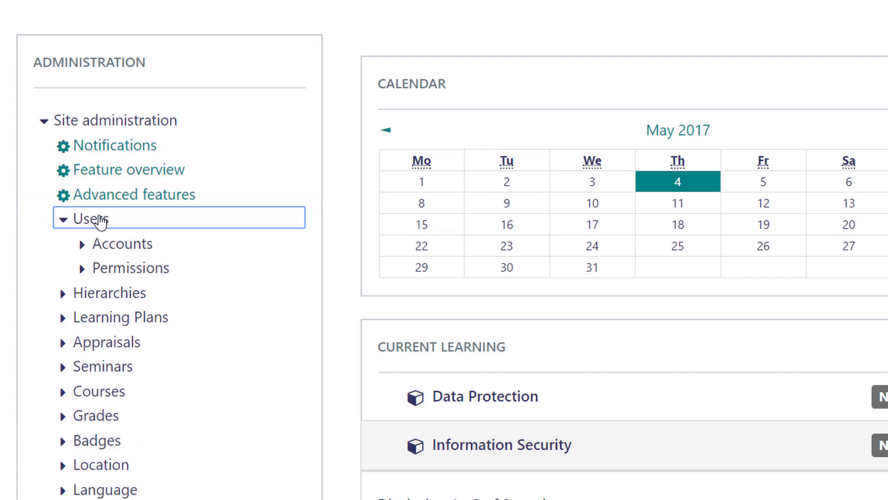
{"action": "left_click", "coordinate": [117, 253]}
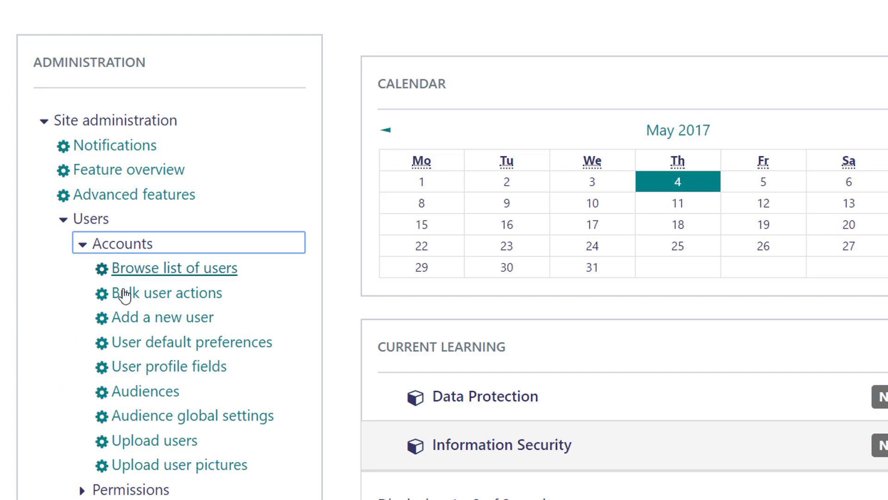
{"action": "left_click", "coordinate": [157, 318]}
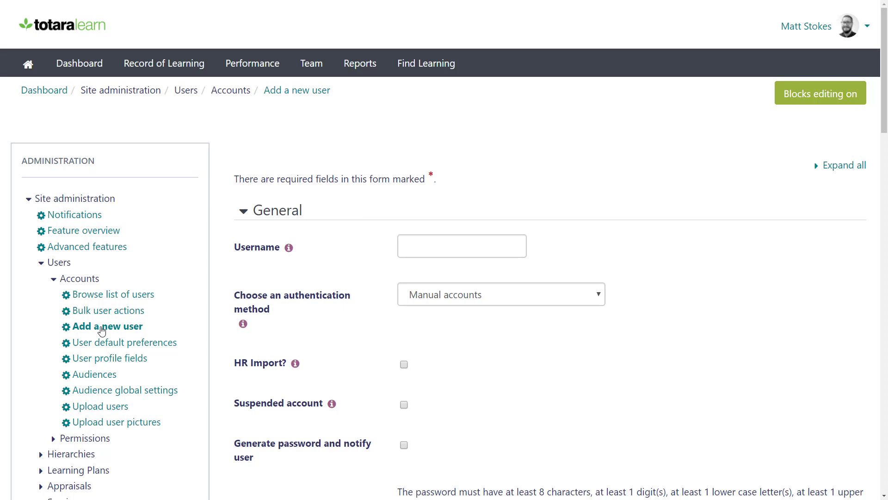
Enter the new user's username, first name, surname and e-mail address in the form.
{"action": "left_click", "coordinate": [417, 251]}
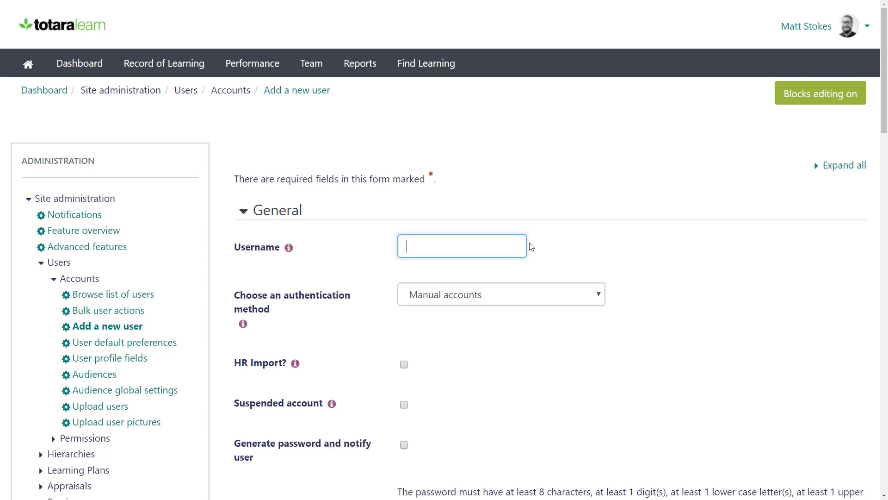
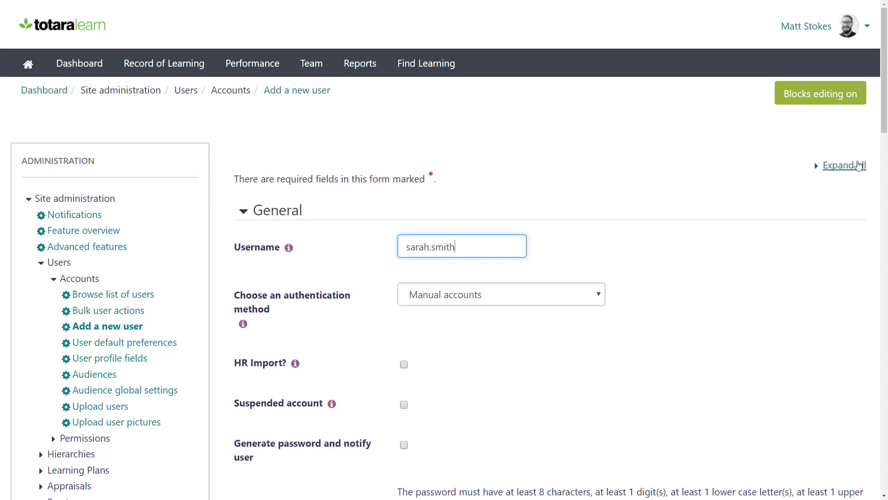
{"action": "left_click_drag", "start_coordinate": [884, 119], "coordinate": [875, 243]}
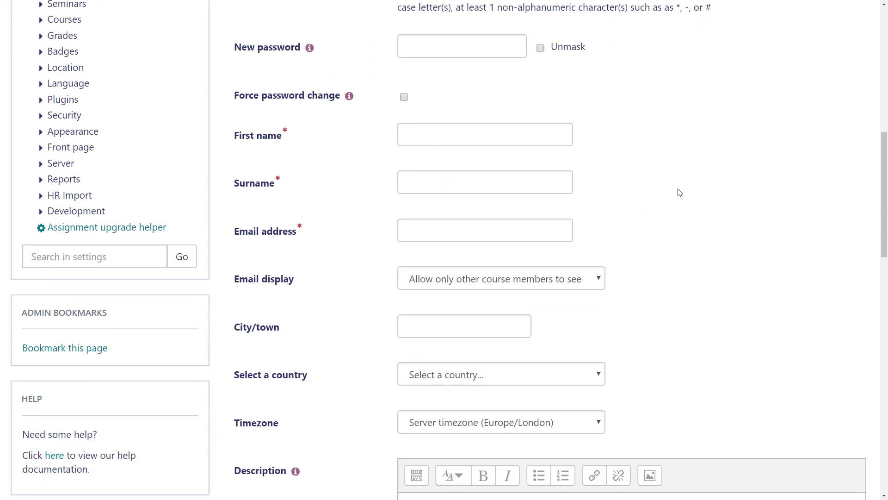
{"action": "left_click", "coordinate": [547, 141]}
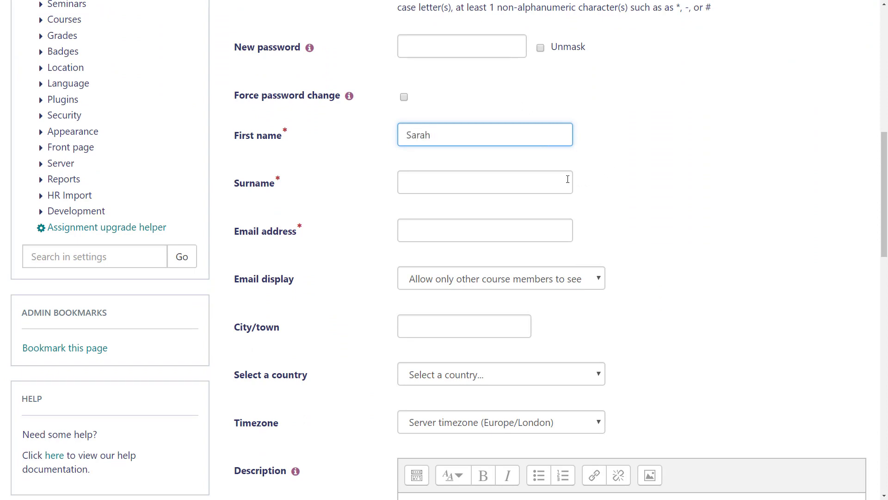
{"action": "key", "text": "Tab"}
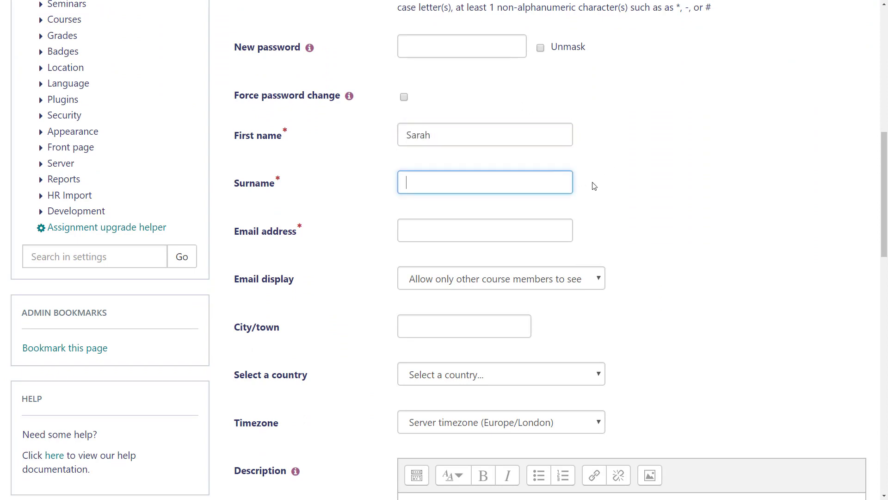
{"action": "key", "text": "Tab"}
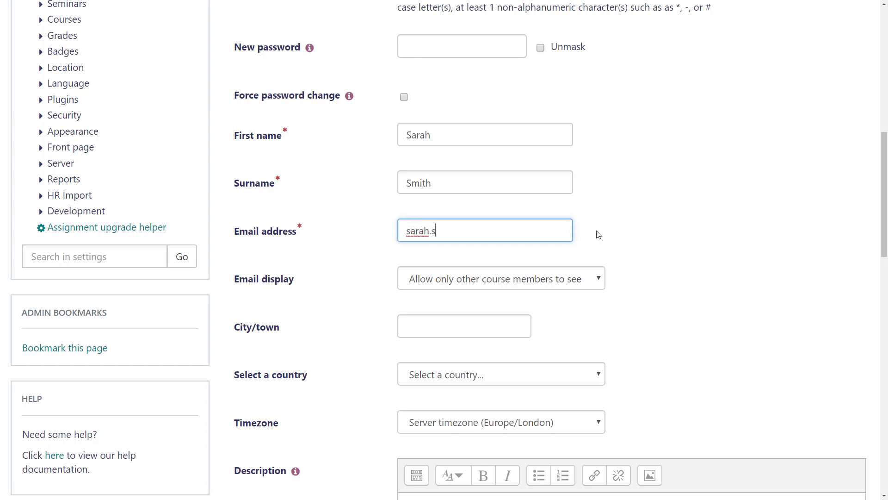
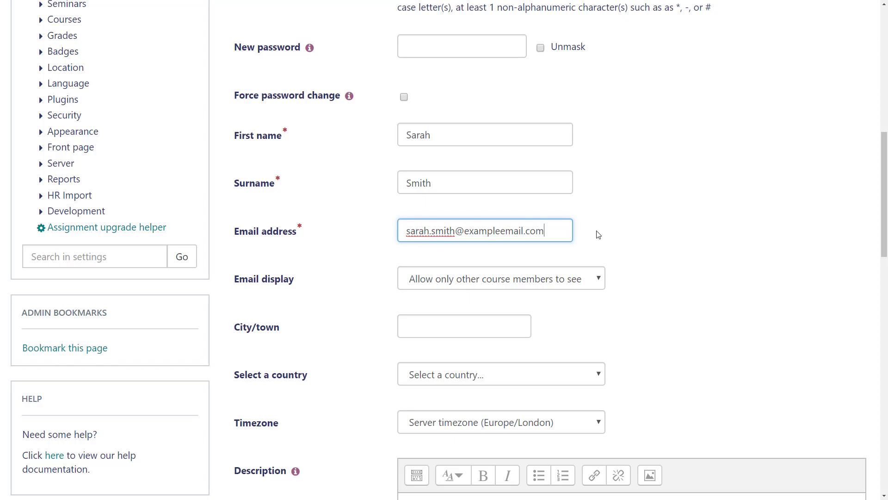
{"action": "left_click_drag", "start_coordinate": [884, 225], "coordinate": [883, 148]}
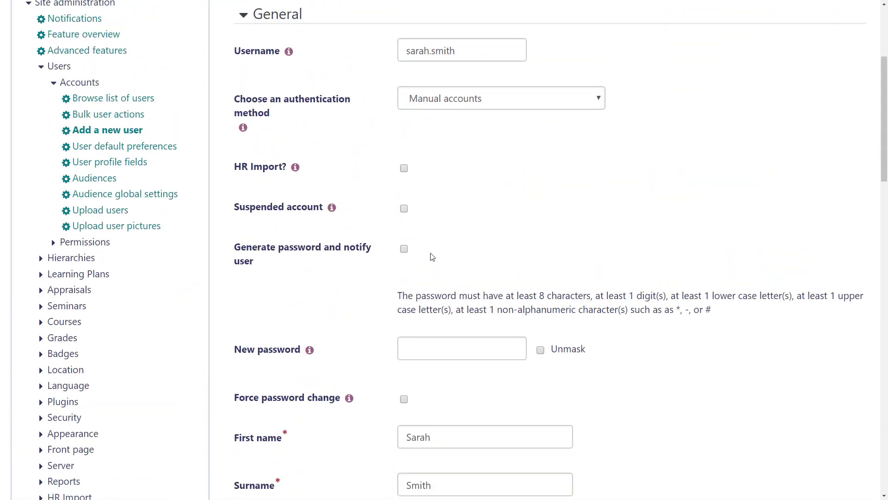
Type a manual password with password generation left off, and enable Force password change.
{"action": "left_click", "coordinate": [407, 250]}
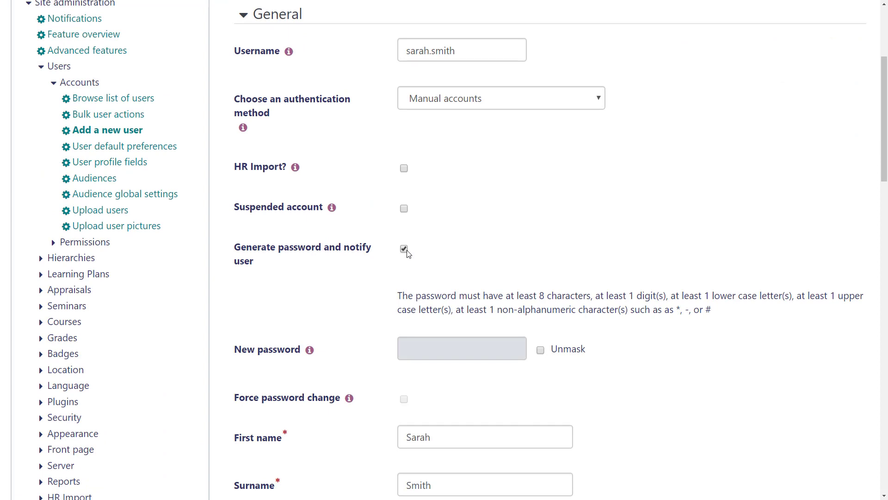
{"action": "left_click", "coordinate": [407, 252]}
{"action": "left_click", "coordinate": [527, 351]}
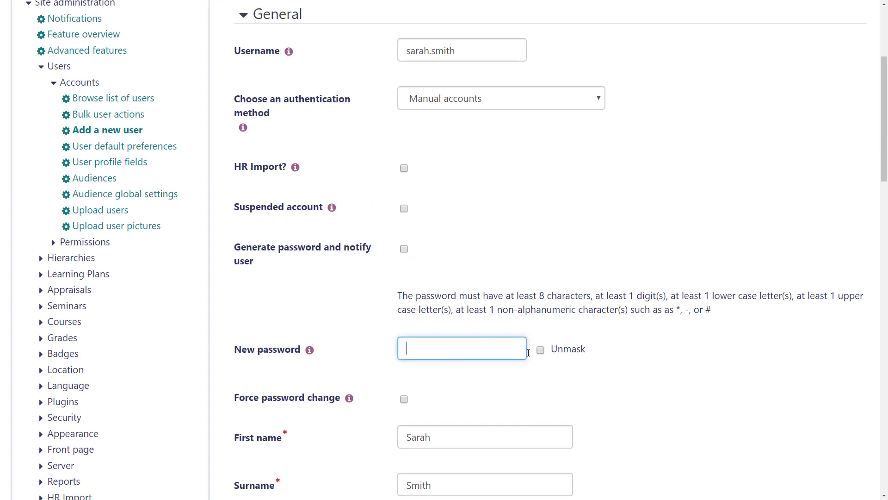
{"action": "type", "text": "••••••••••••"}
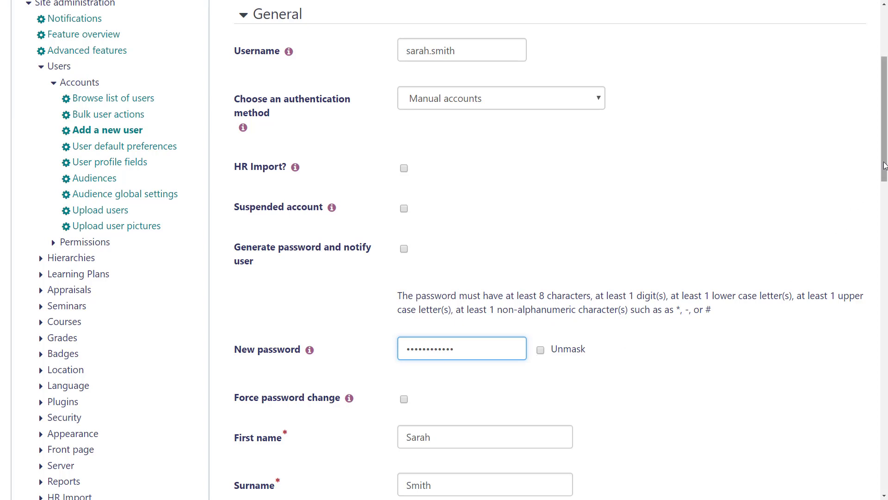
{"action": "left_click_drag", "start_coordinate": [883, 170], "coordinate": [884, 236]}
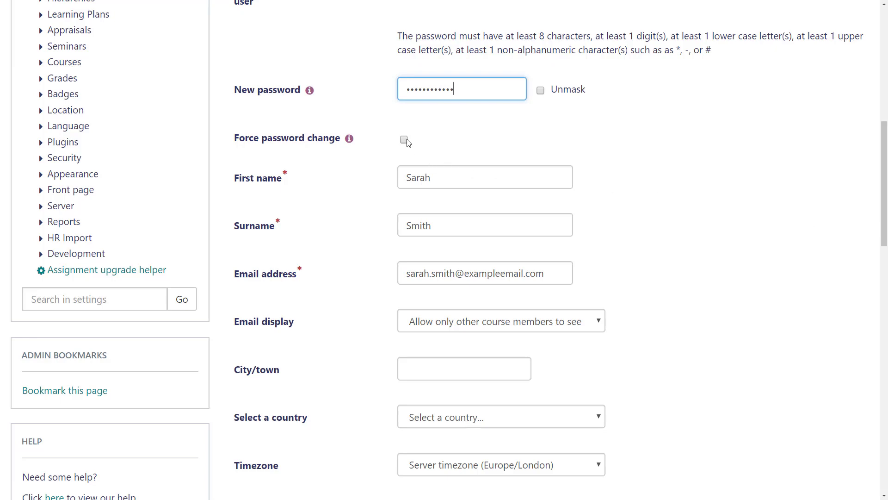
{"action": "left_click", "coordinate": [404, 140]}
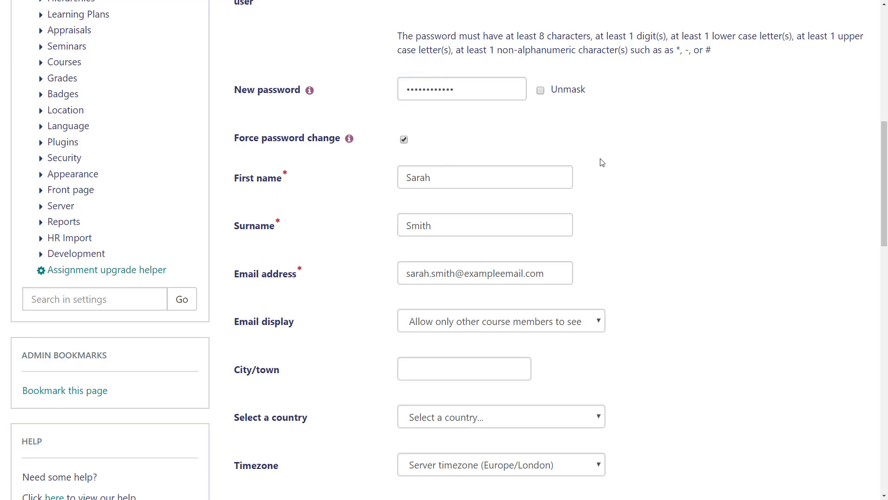
{"action": "left_click_drag", "start_coordinate": [882, 157], "coordinate": [886, 397]}
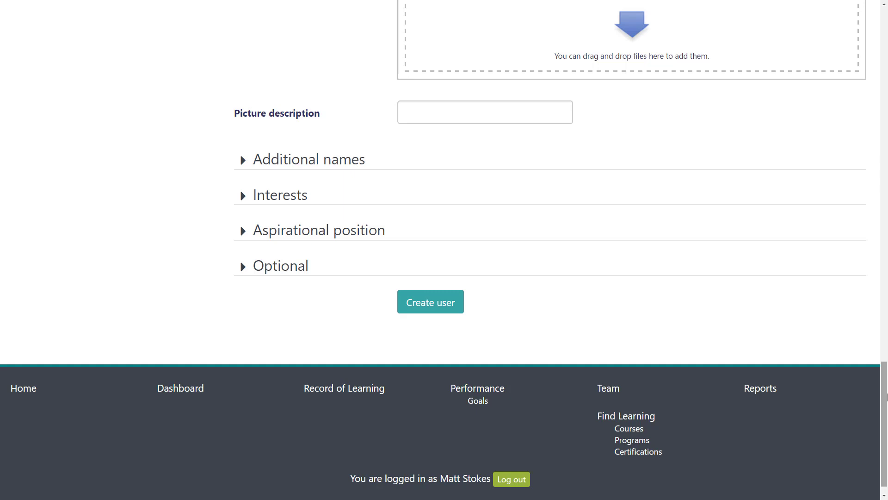
Scroll to the bottom of the form, viewing and closing the Description help note.
{"action": "left_click_drag", "start_coordinate": [887, 393], "coordinate": [874, 202]}
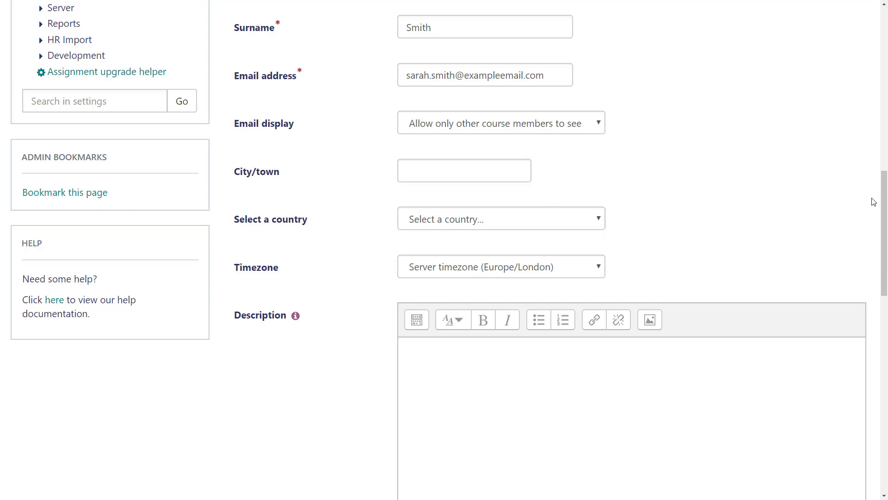
{"action": "left_click", "coordinate": [295, 315]}
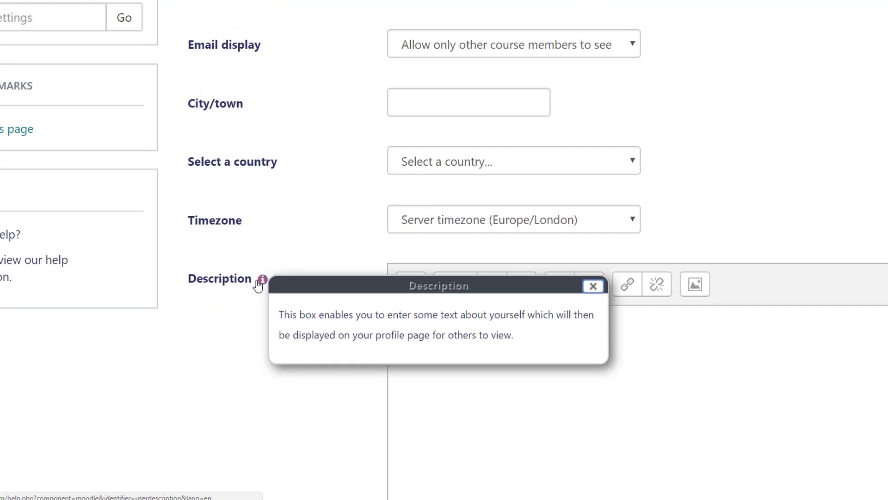
{"action": "left_click", "coordinate": [593, 286]}
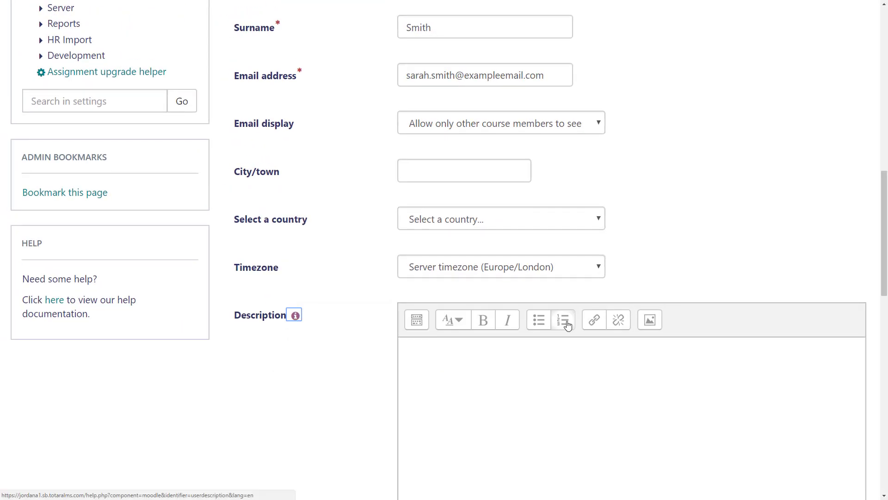
{"action": "left_click_drag", "start_coordinate": [885, 276], "coordinate": [883, 461]}
Create the user, then open her profile from the Browse list of users.
{"action": "left_click", "coordinate": [409, 297]}
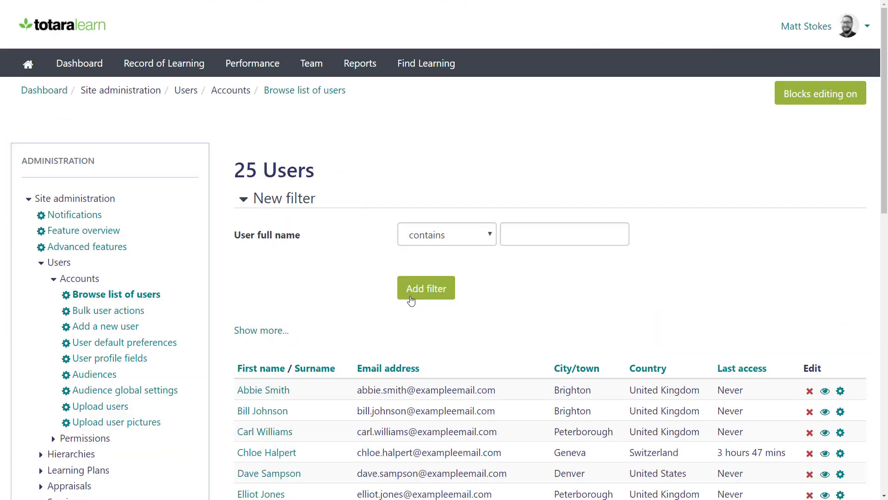
{"action": "left_click_drag", "start_coordinate": [884, 175], "coordinate": [885, 382]}
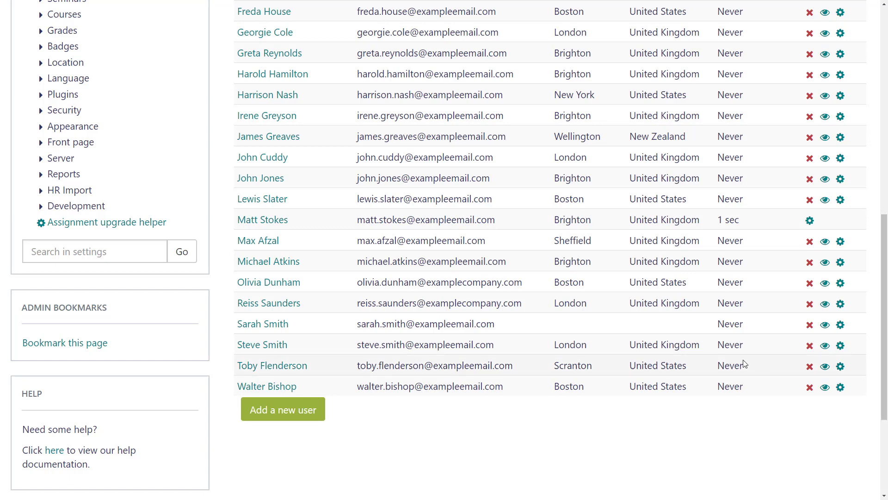
{"action": "left_click", "coordinate": [267, 324]}
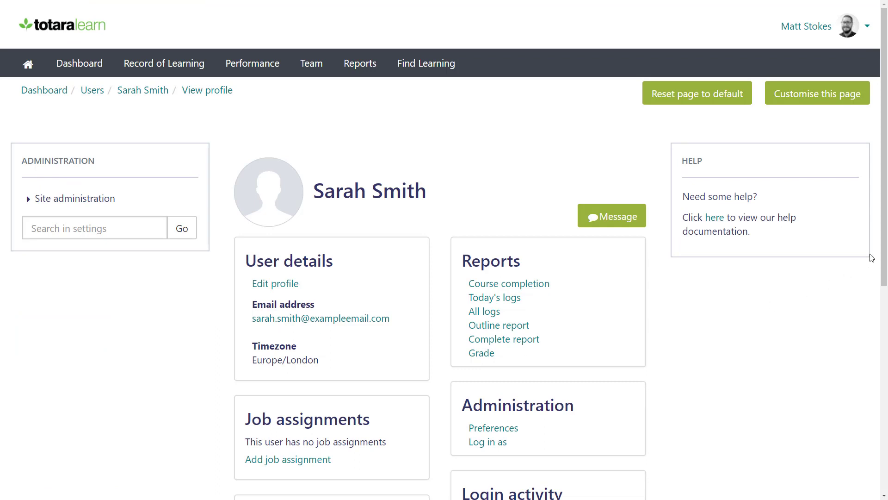
{"action": "scroll", "coordinate": [886, 254], "scroll_direction": "down", "scroll_amount": 1}
{"action": "left_click_drag", "start_coordinate": [887, 254], "coordinate": [881, 403]}
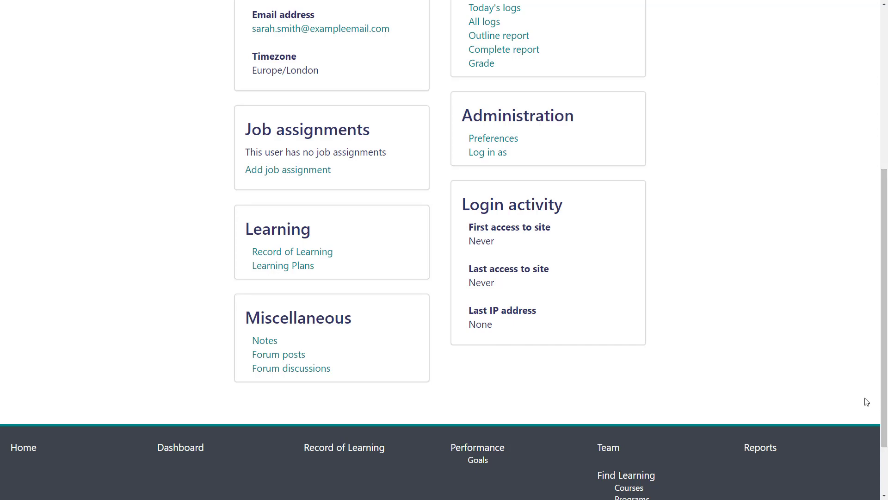
Add a job assignment with full name 'Learning and Development Manager' and ID number 1.
{"action": "left_click", "coordinate": [312, 171]}
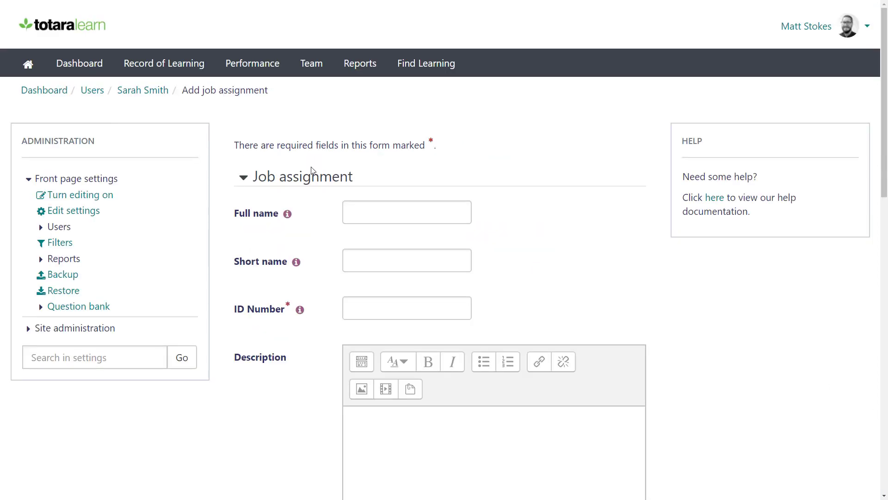
{"action": "left_click", "coordinate": [359, 207]}
{"action": "type", "text": "Learning"}
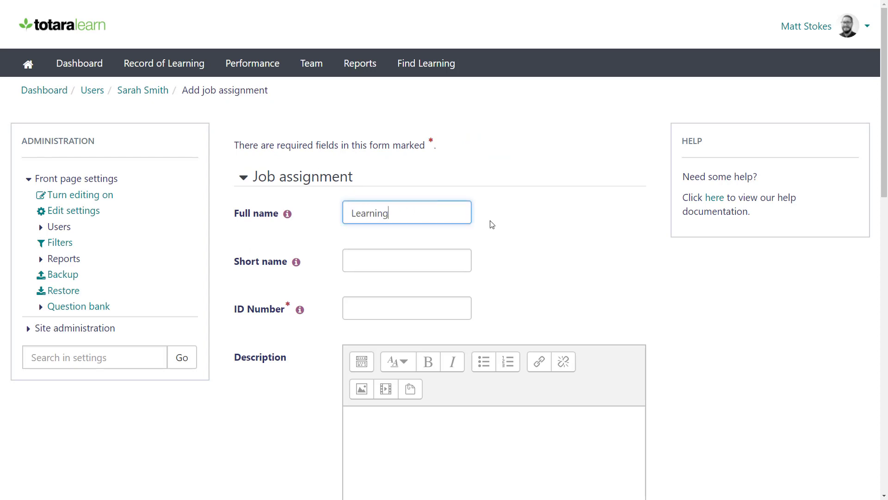
{"action": "type", "text": " and Development Manager"}
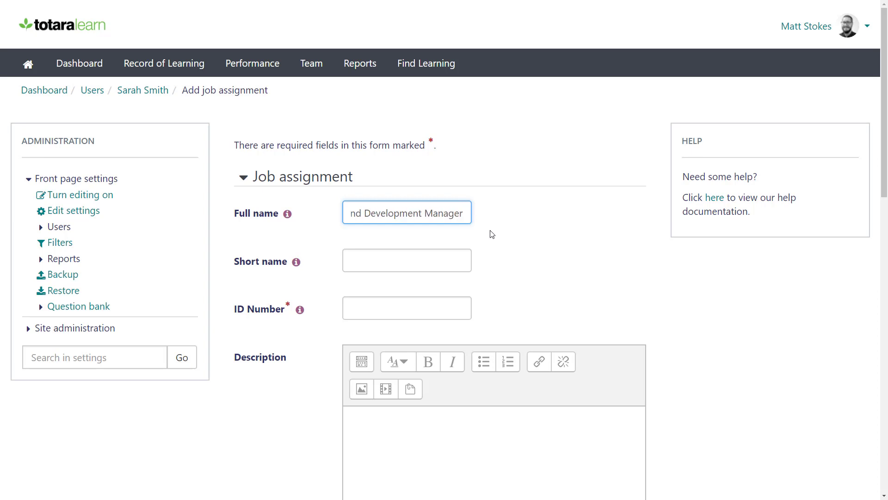
{"action": "left_click", "coordinate": [463, 317]}
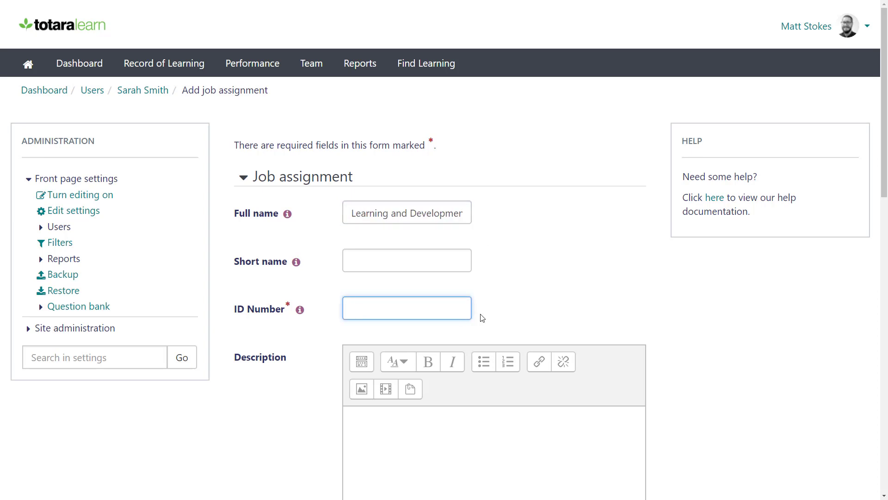
{"action": "type", "text": "1"}
Open the Choose manager dialog from the job assignment form.
{"action": "scroll", "coordinate": [885, 199], "scroll_direction": "down", "scroll_amount": 1}
{"action": "left_click_drag", "start_coordinate": [885, 286], "coordinate": [884, 379]}
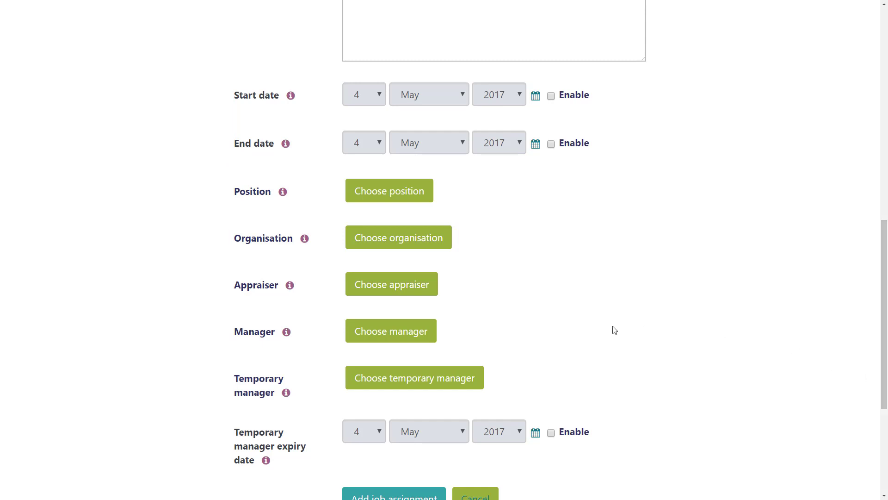
{"action": "left_click", "coordinate": [412, 329]}
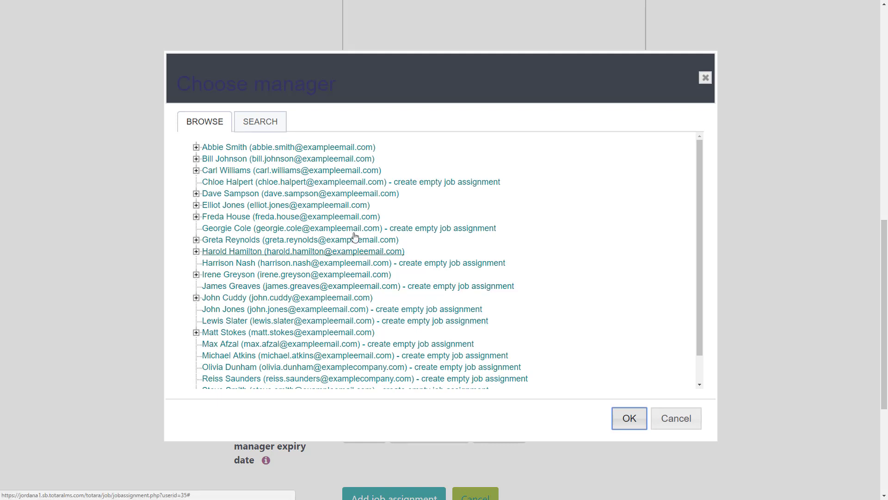
Select the manager's L&D Director job assignment in the Browse tab and confirm.
{"action": "left_click", "coordinate": [261, 128]}
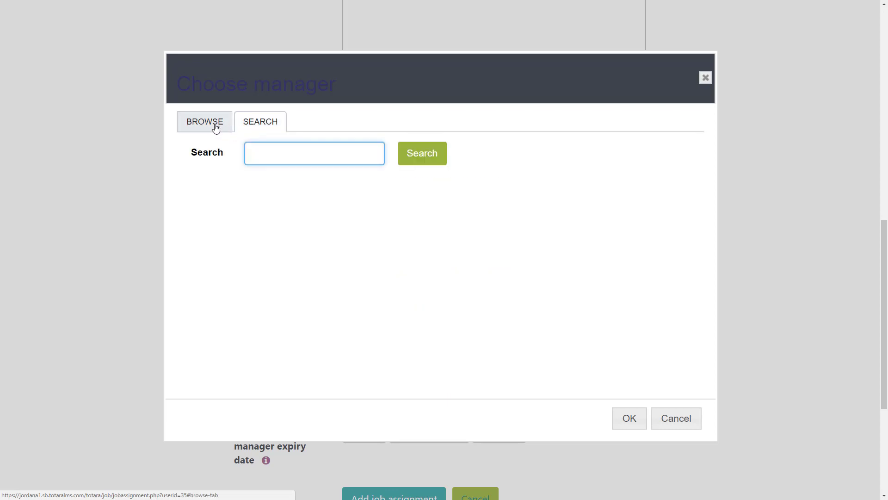
{"action": "left_click", "coordinate": [215, 125]}
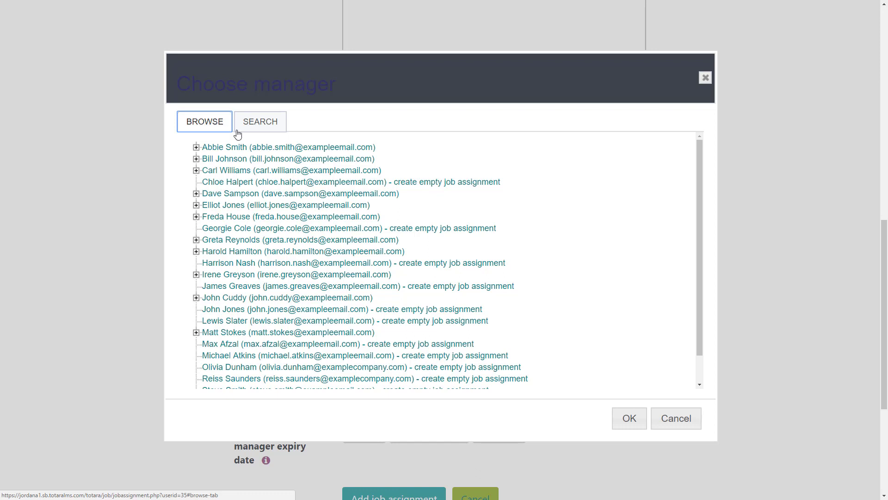
{"action": "left_click_drag", "start_coordinate": [699, 232], "coordinate": [699, 263]}
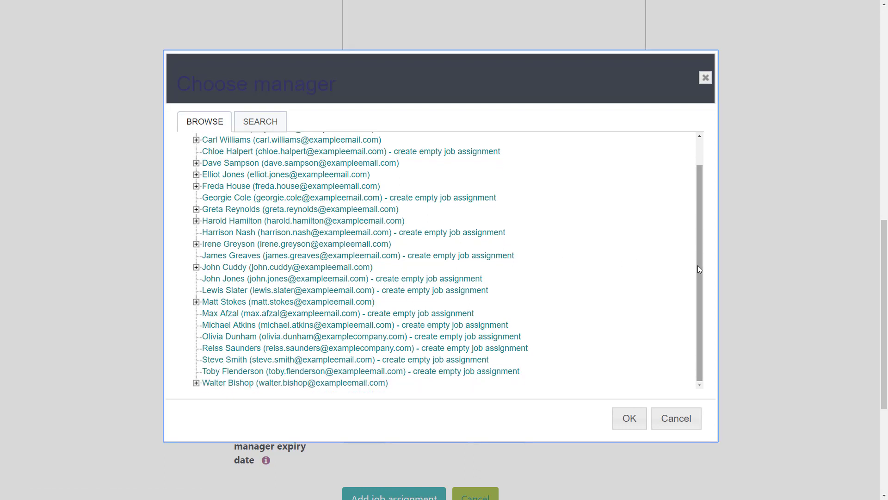
{"action": "left_click", "coordinate": [196, 382]}
{"action": "left_click_drag", "start_coordinate": [700, 279], "coordinate": [696, 318]}
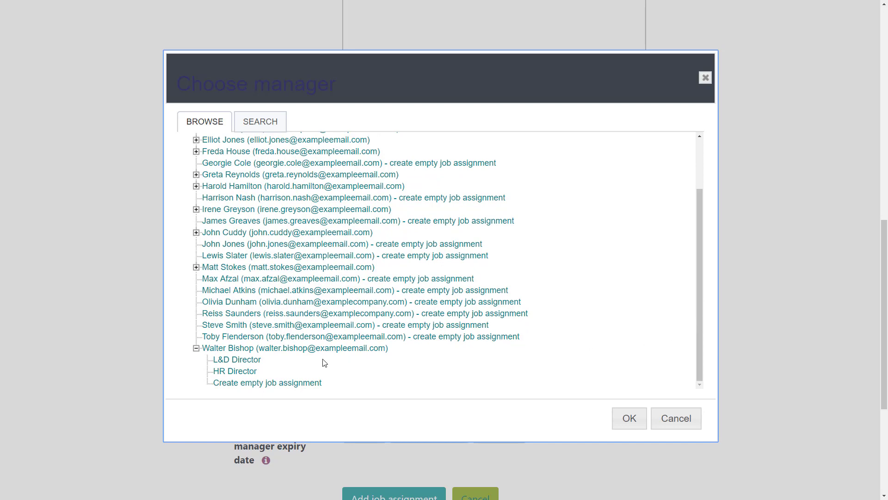
{"action": "left_click", "coordinate": [250, 362]}
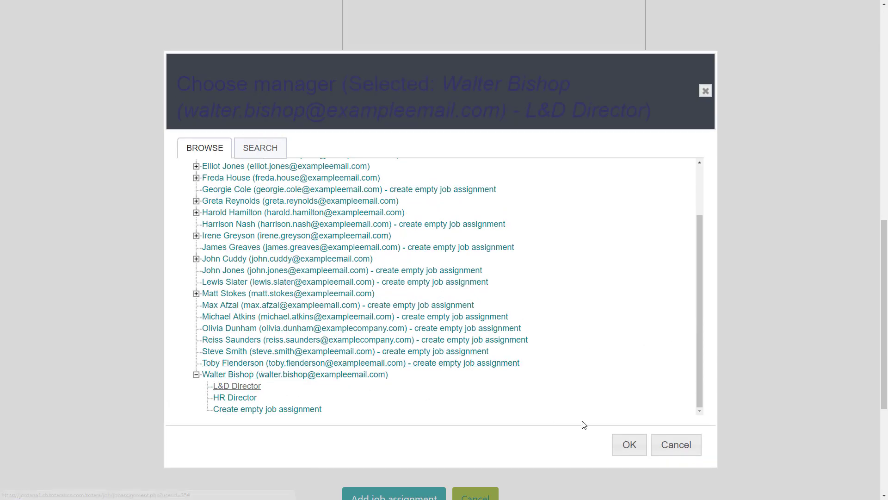
{"action": "left_click", "coordinate": [629, 444]}
Save the job assignment and check it is listed on the user's profile.
{"action": "left_click_drag", "start_coordinate": [883, 297], "coordinate": [885, 384]}
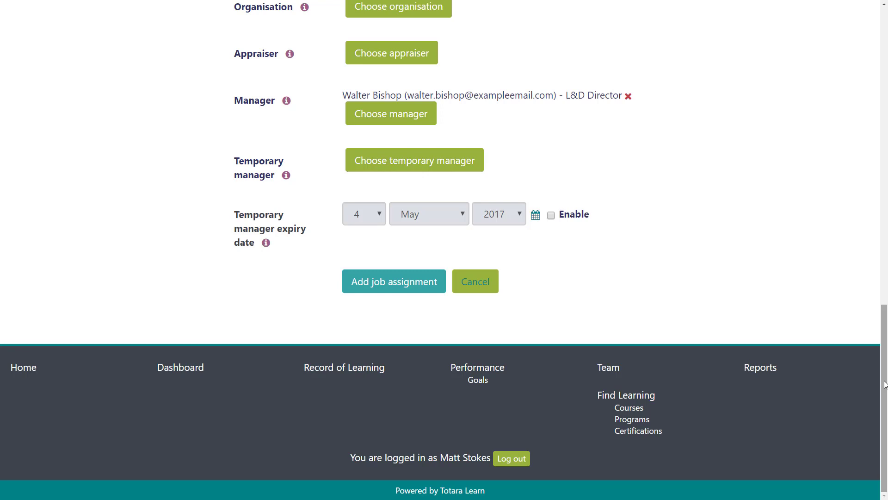
{"action": "left_click", "coordinate": [389, 289]}
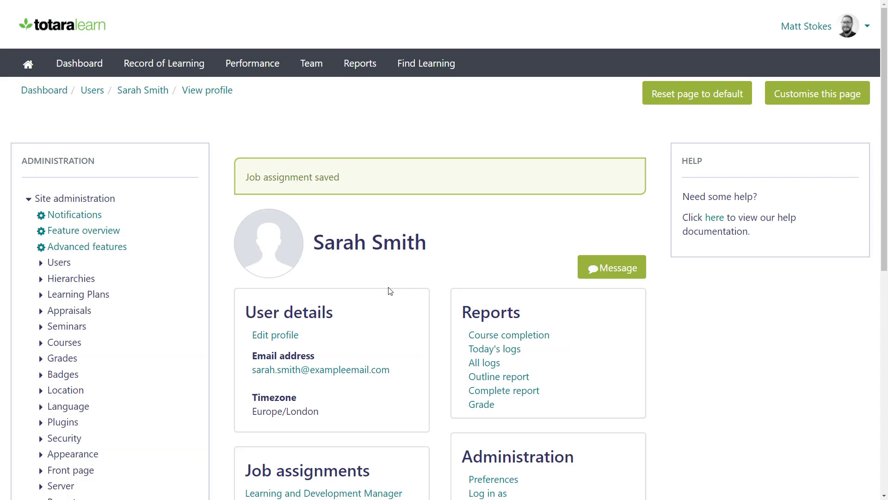
{"action": "left_click_drag", "start_coordinate": [884, 172], "coordinate": [877, 319]}
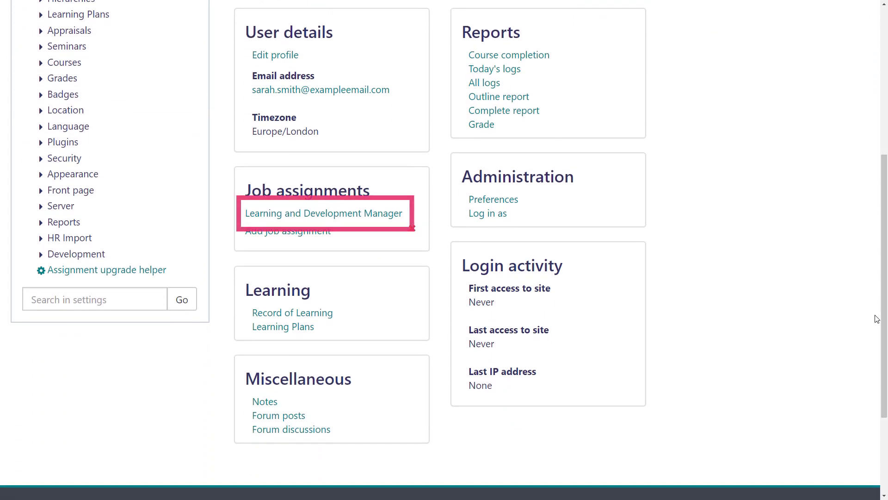